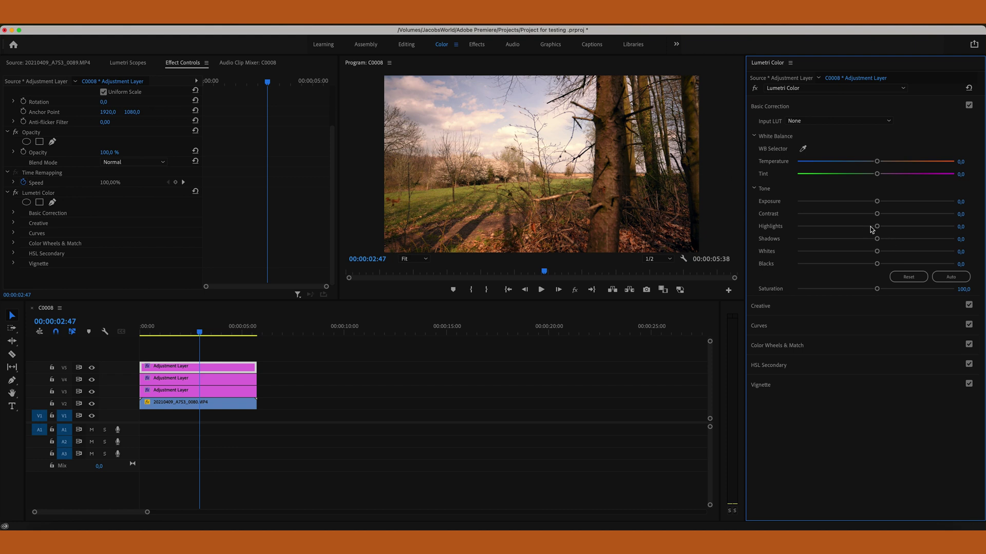
Step: Try lowering Highlights and Exposure, then reset both back to zero
{"action": "left_click_drag", "start_coordinate": [877, 227], "coordinate": [796, 226]}
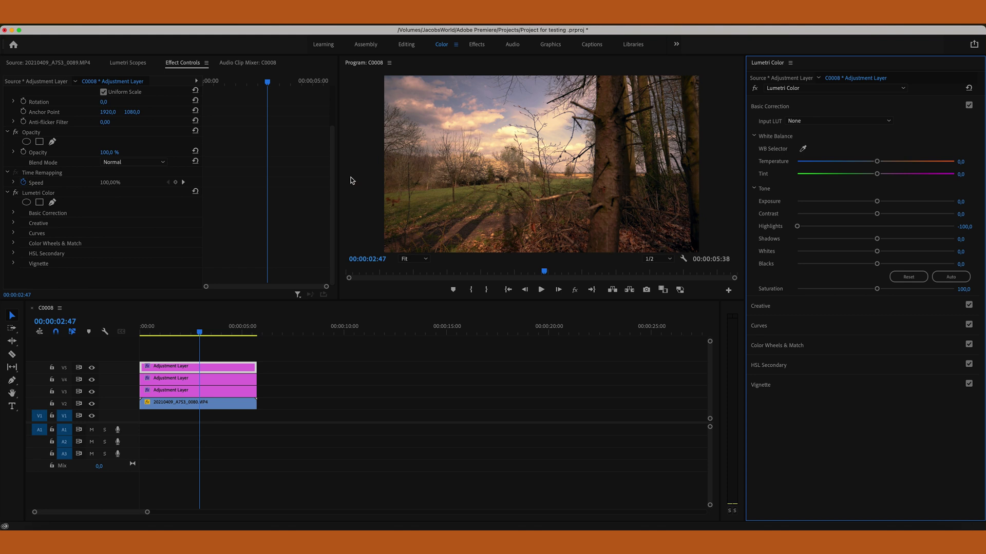
{"action": "left_click_drag", "start_coordinate": [798, 227], "coordinate": [859, 231]}
{"action": "double_click", "coordinate": [859, 228]}
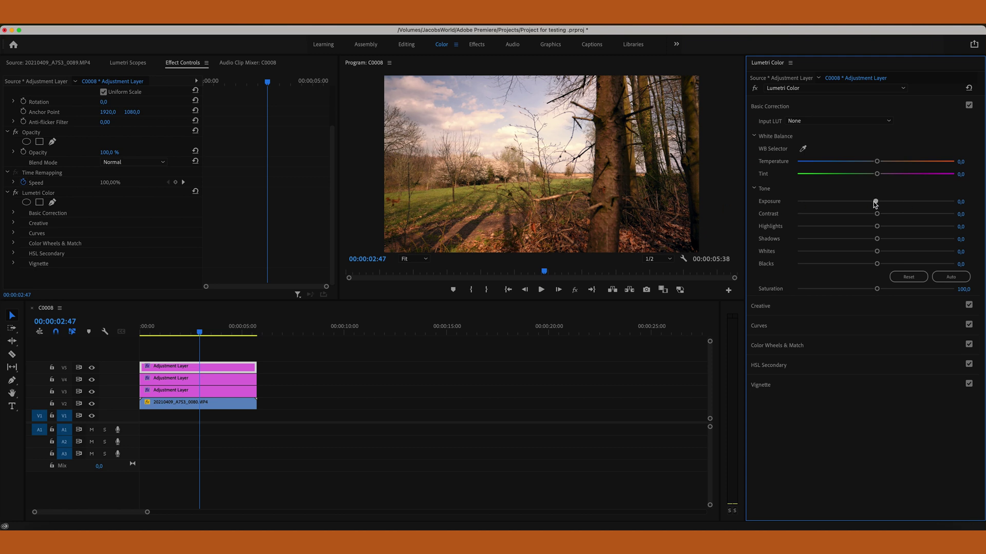
{"action": "left_click_drag", "start_coordinate": [875, 203], "coordinate": [830, 204]}
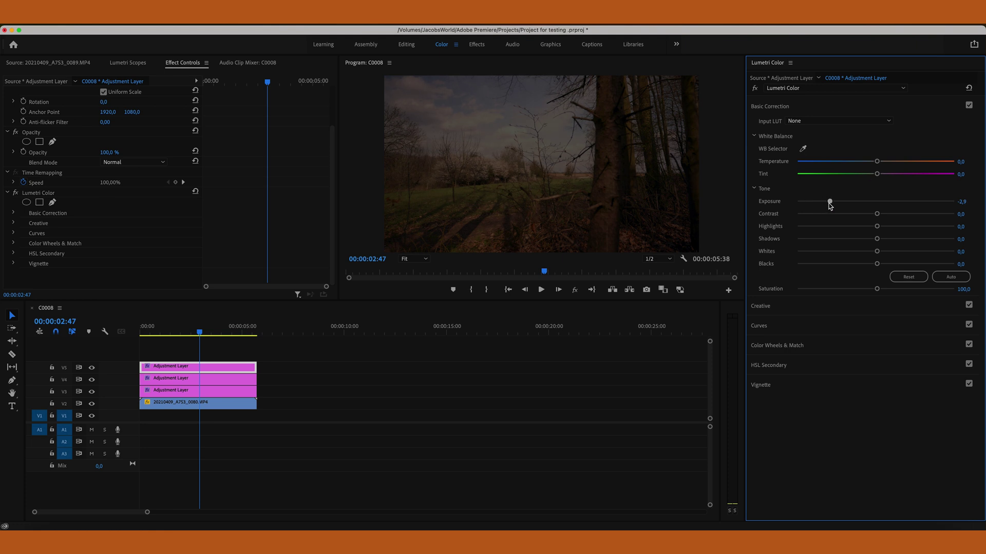
{"action": "double_click", "coordinate": [831, 203]}
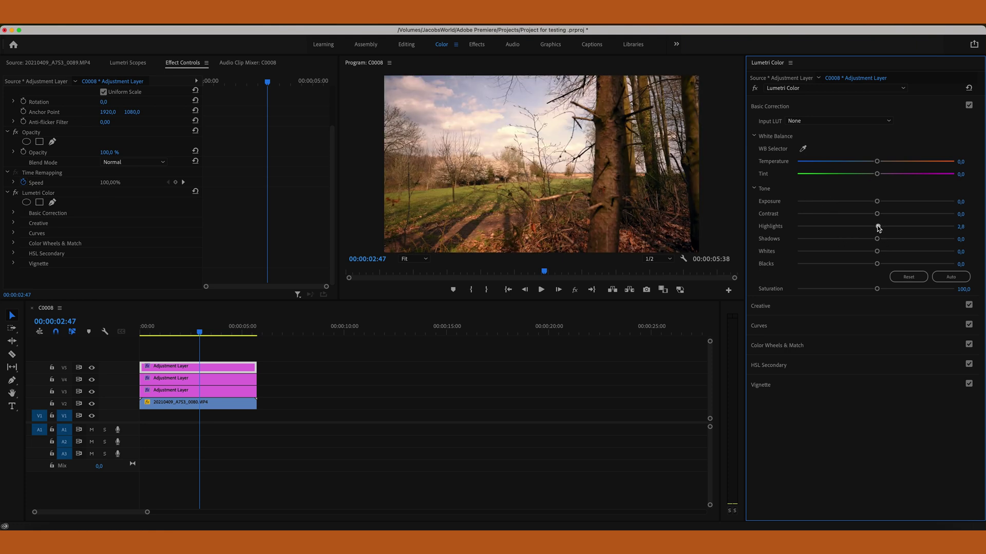
Step: Set Highlights to -100, Shadows to 37 and Contrast to 69.4
{"action": "left_click_drag", "start_coordinate": [878, 227], "coordinate": [797, 227]}
{"action": "left_click_drag", "start_coordinate": [876, 239], "coordinate": [905, 241]}
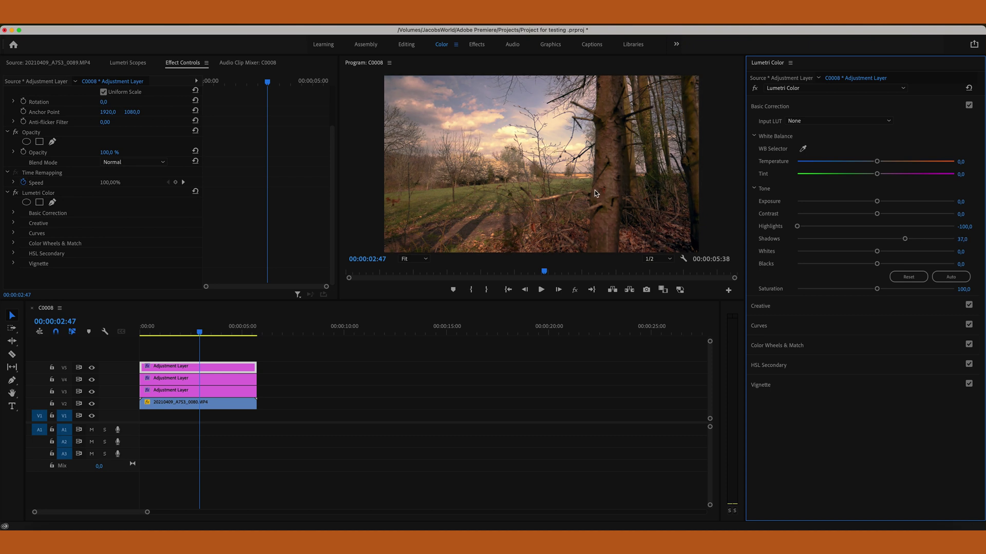
{"action": "left_click_drag", "start_coordinate": [877, 214], "coordinate": [930, 215]}
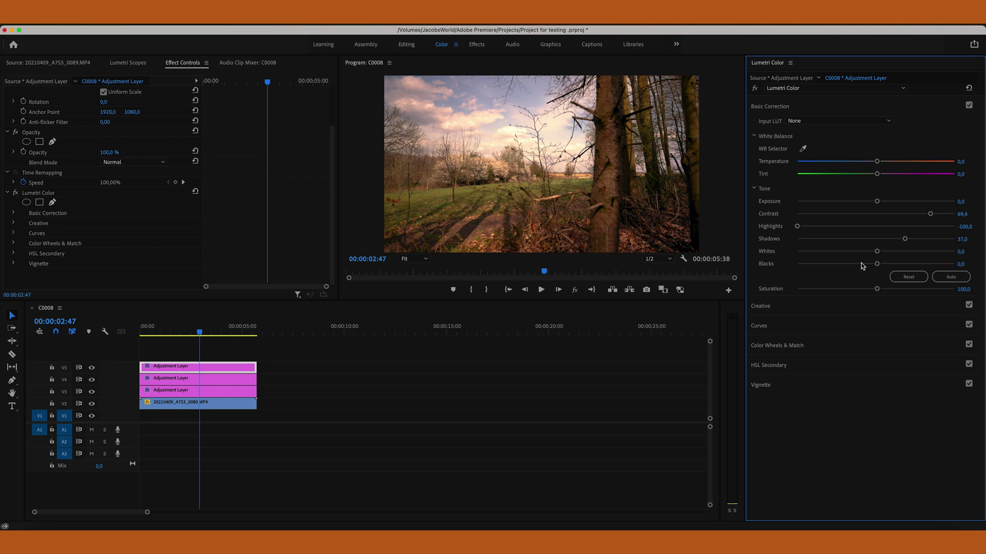
Step: Reset the tone settings and delete the existing Lumetri Color effect
{"action": "left_click", "coordinate": [907, 277]}
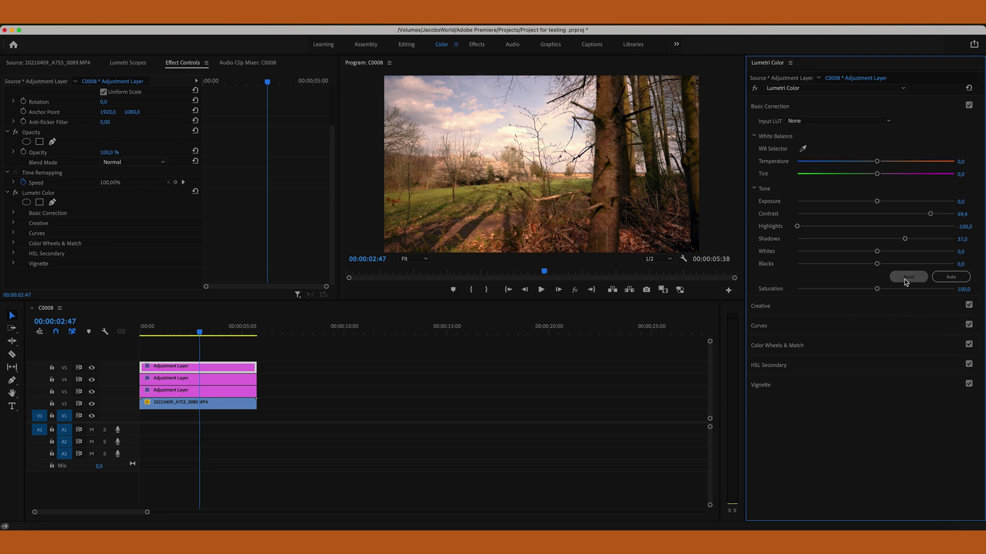
{"action": "left_click", "coordinate": [43, 195]}
{"action": "key", "text": "Delete"}
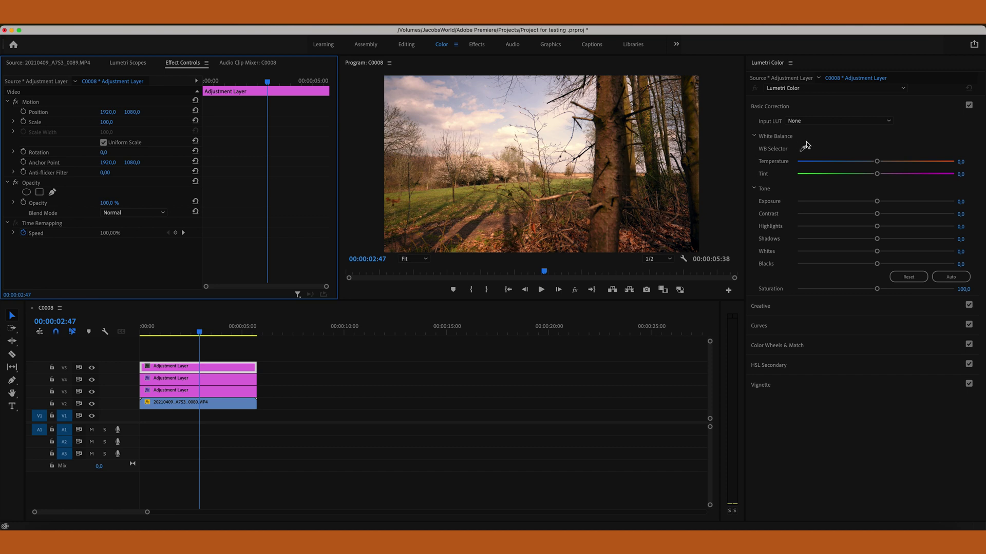
Step: Apply a new Lumetri Color effect to the V5 adjustment layer
{"action": "left_click", "coordinate": [228, 367]}
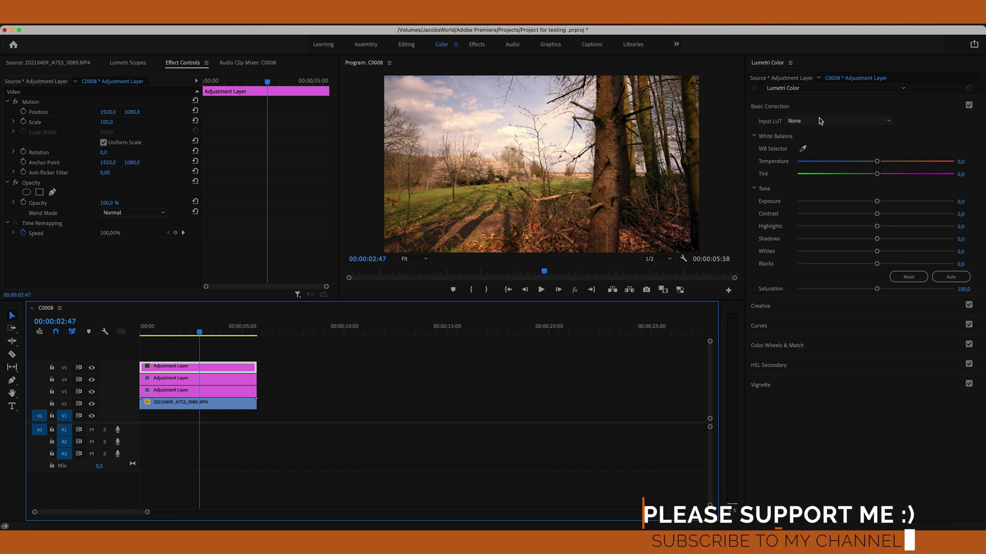
{"action": "left_click", "coordinate": [817, 90]}
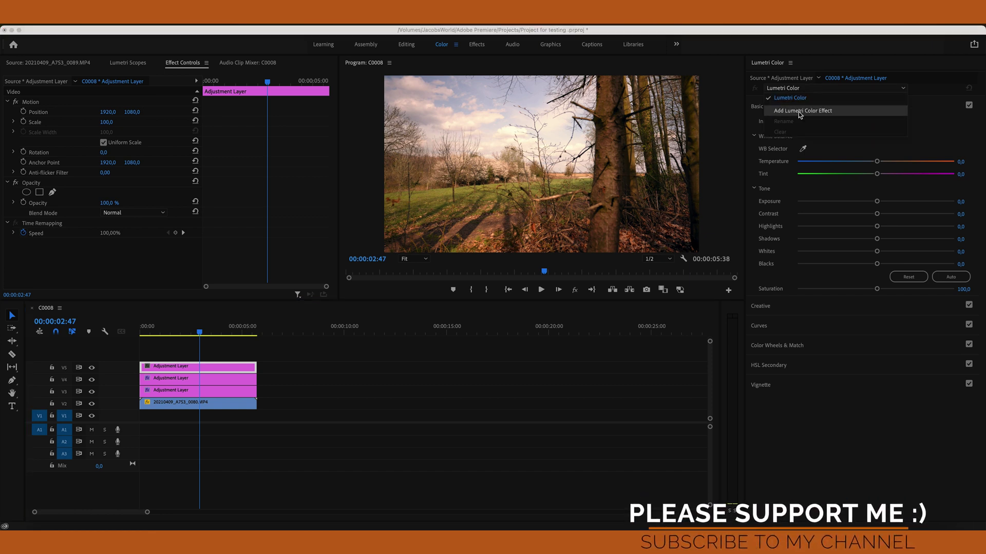
{"action": "left_click", "coordinate": [799, 111]}
{"action": "scroll", "coordinate": [107, 240], "scroll_direction": "down", "scroll_amount": 2}
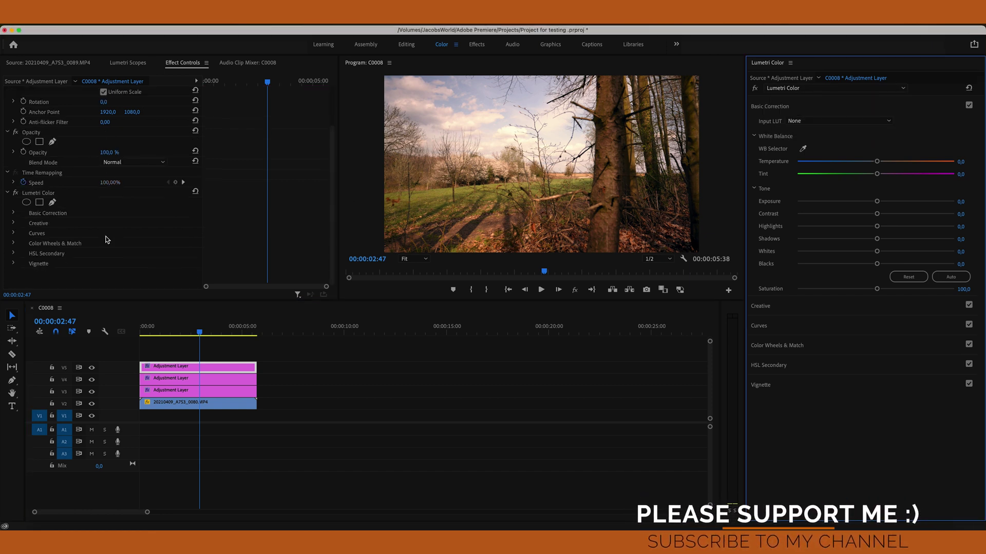
Step: Add a rectangle mask, enlarge it past the frame and tilt its edge along the horizon
{"action": "left_click", "coordinate": [40, 203]}
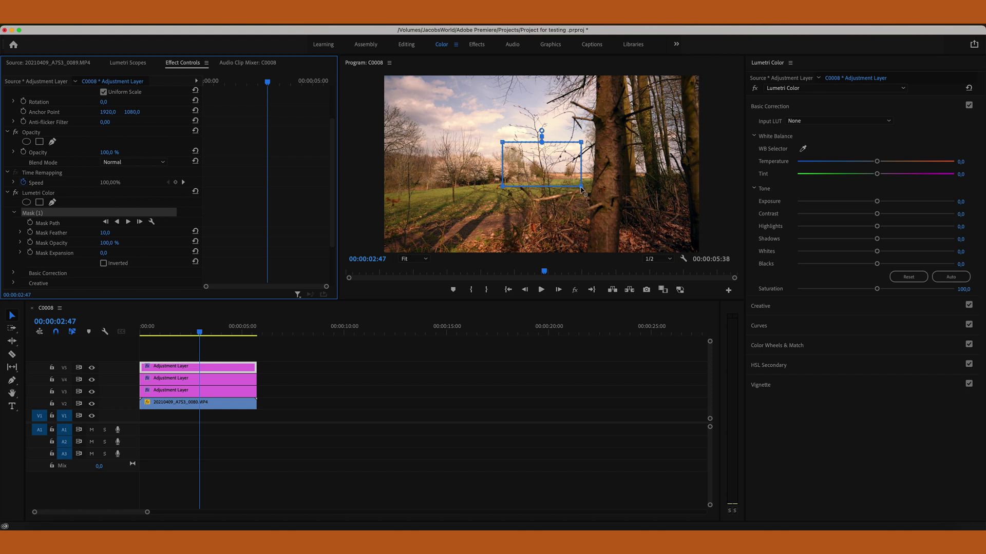
{"action": "left_click_drag", "start_coordinate": [581, 189], "coordinate": [663, 197]}
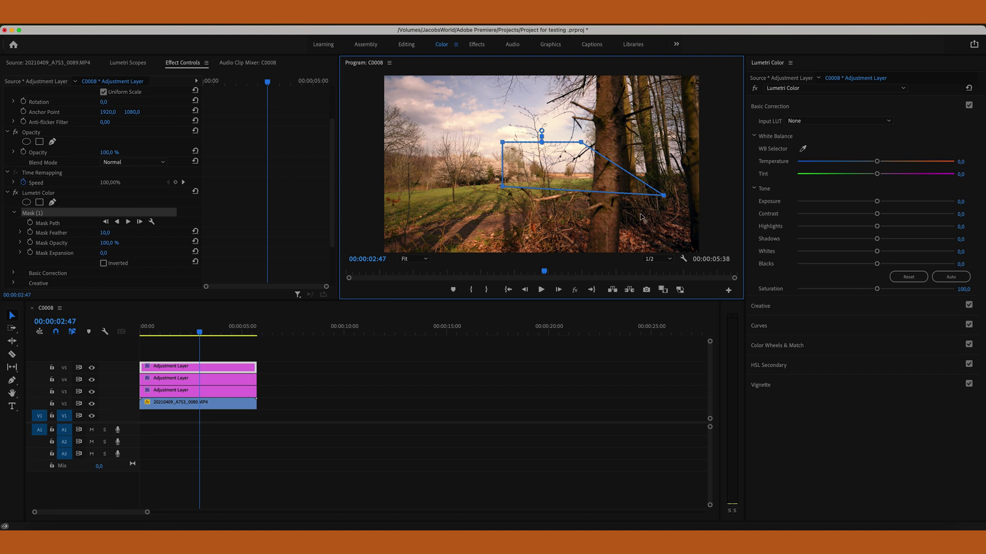
{"action": "key", "text": "super+z"}
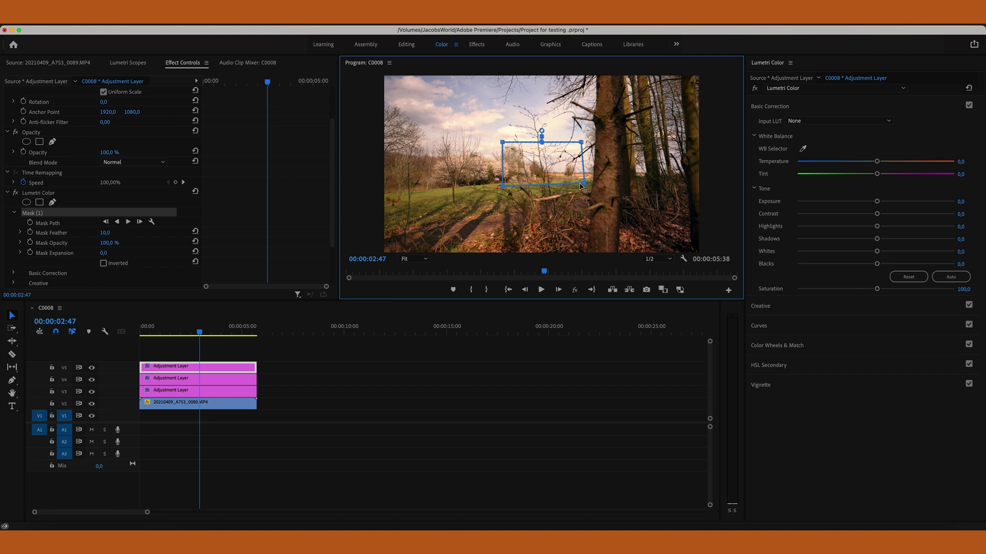
{"action": "left_click_drag", "start_coordinate": [581, 187], "coordinate": [580, 188]}
{"action": "left_click_drag", "start_coordinate": [585, 193], "coordinate": [623, 213]}
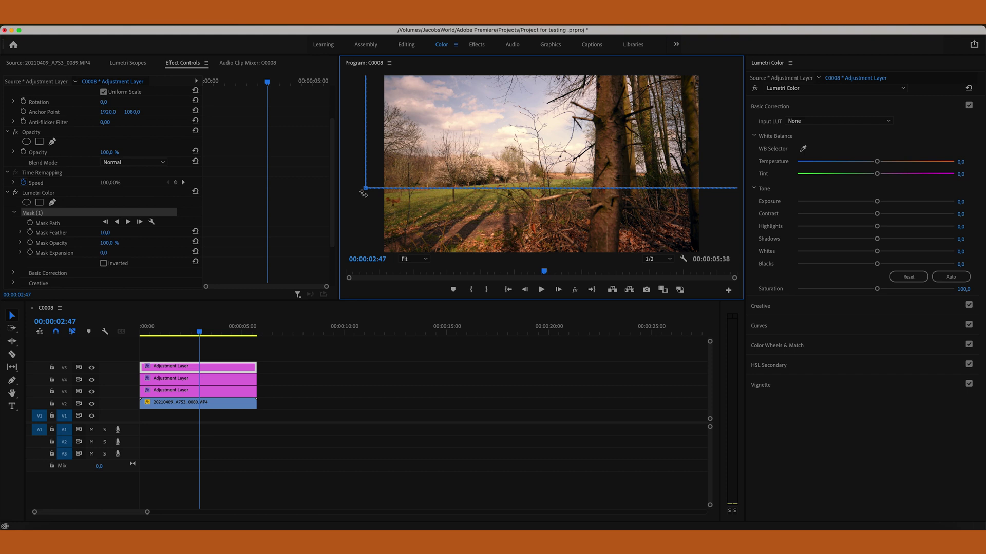
{"action": "left_click_drag", "start_coordinate": [364, 193], "coordinate": [362, 192]}
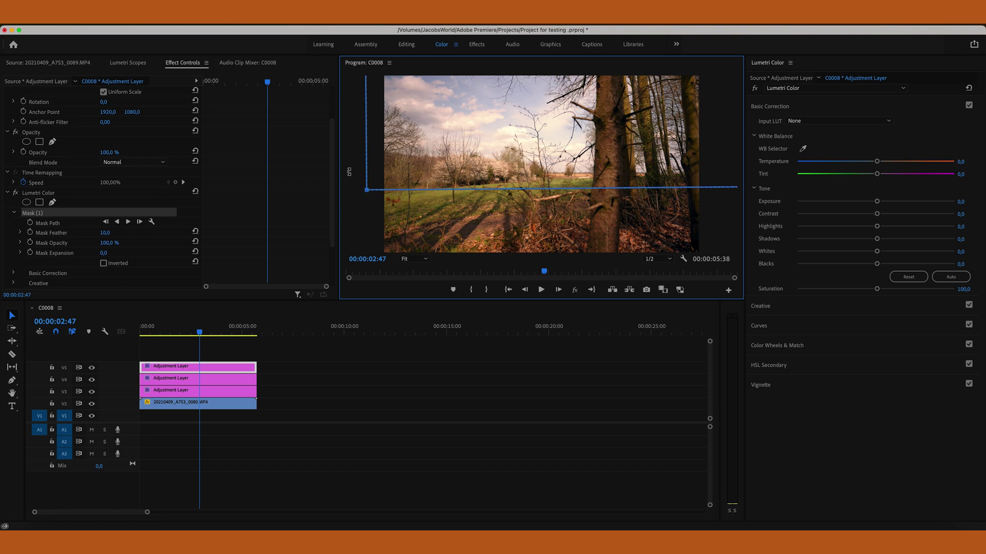
{"action": "left_click_drag", "start_coordinate": [349, 172], "coordinate": [466, 133]}
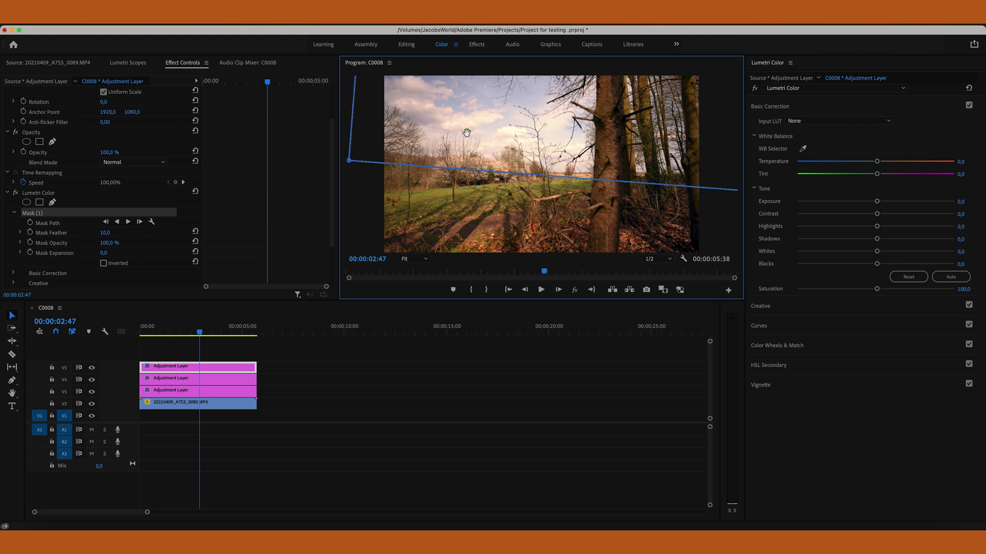
Step: Feather the horizon mask to 1323 and darken the sky with Exposure -1.2, Contrast 21.7, Highlights -52.3
{"action": "left_click", "coordinate": [100, 236]}
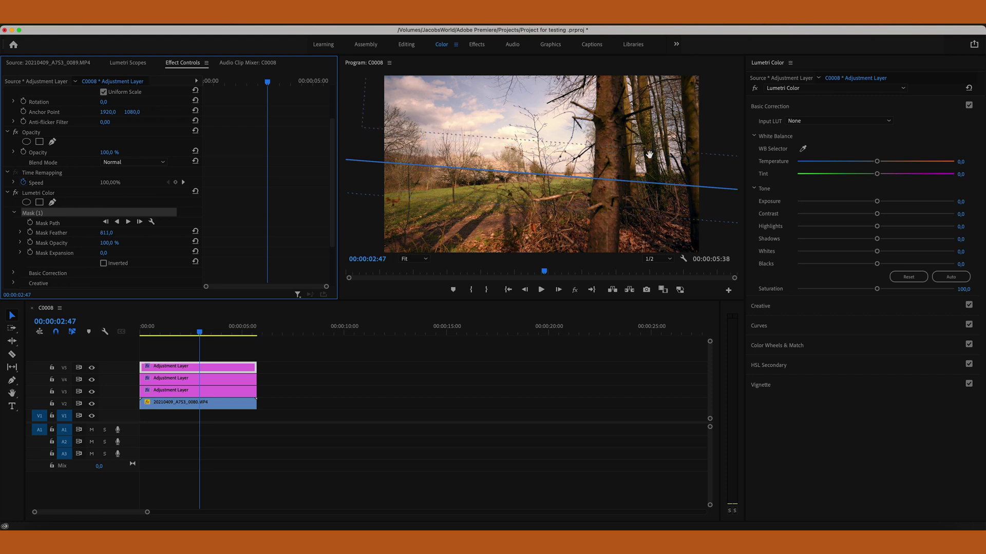
{"action": "left_click_drag", "start_coordinate": [648, 155], "coordinate": [626, 150]}
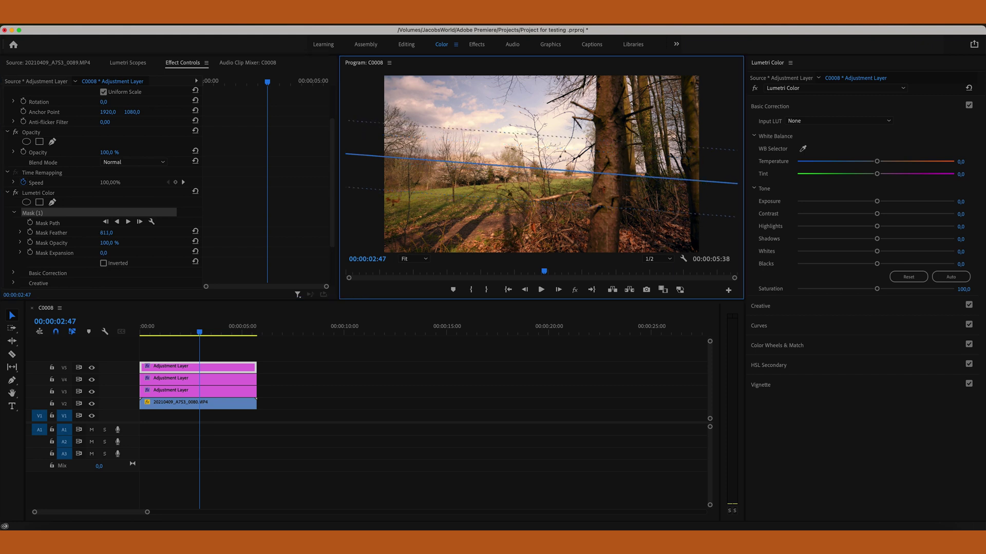
{"action": "left_click_drag", "start_coordinate": [107, 232], "coordinate": [131, 232]}
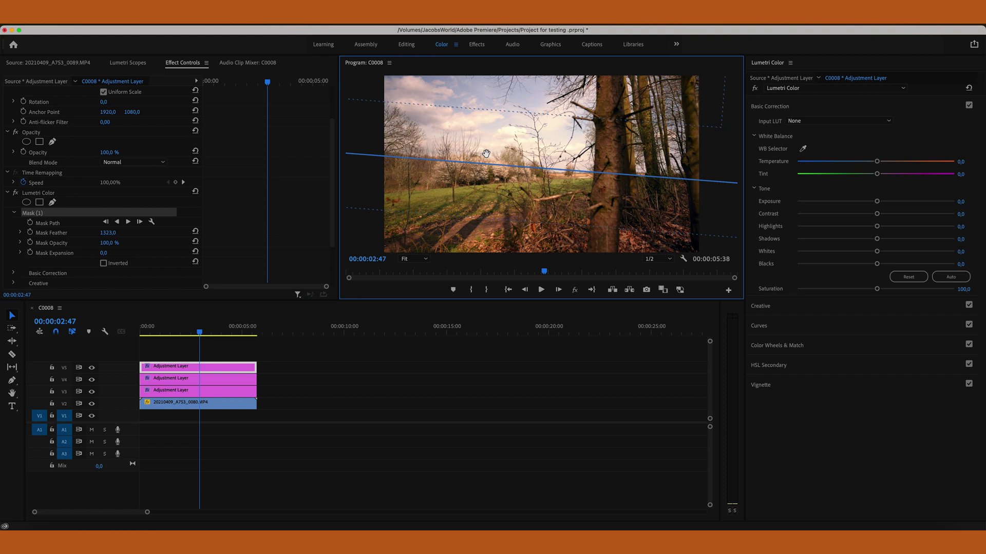
{"action": "left_click_drag", "start_coordinate": [486, 154], "coordinate": [533, 153]}
{"action": "left_click_drag", "start_coordinate": [876, 202], "coordinate": [857, 203]}
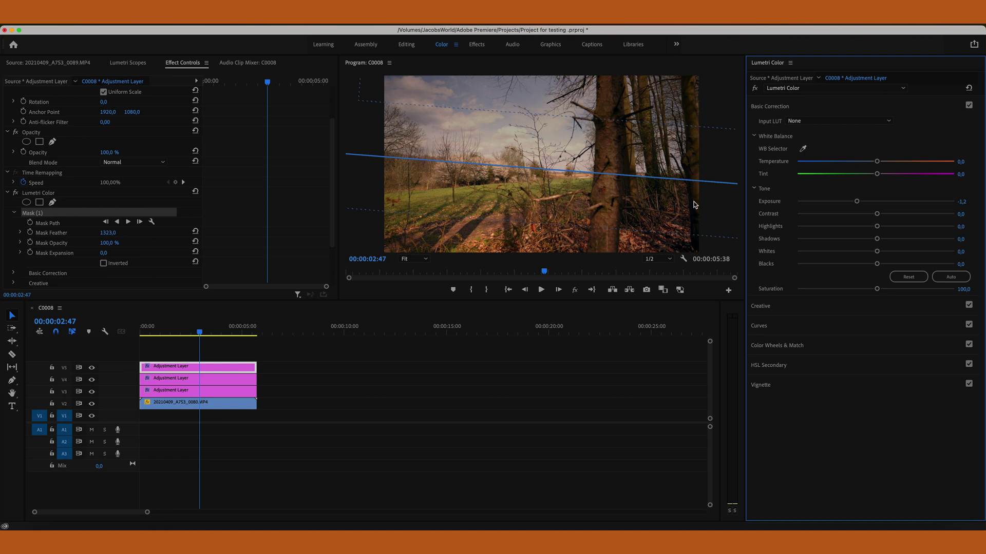
{"action": "left_click_drag", "start_coordinate": [877, 227], "coordinate": [894, 215]}
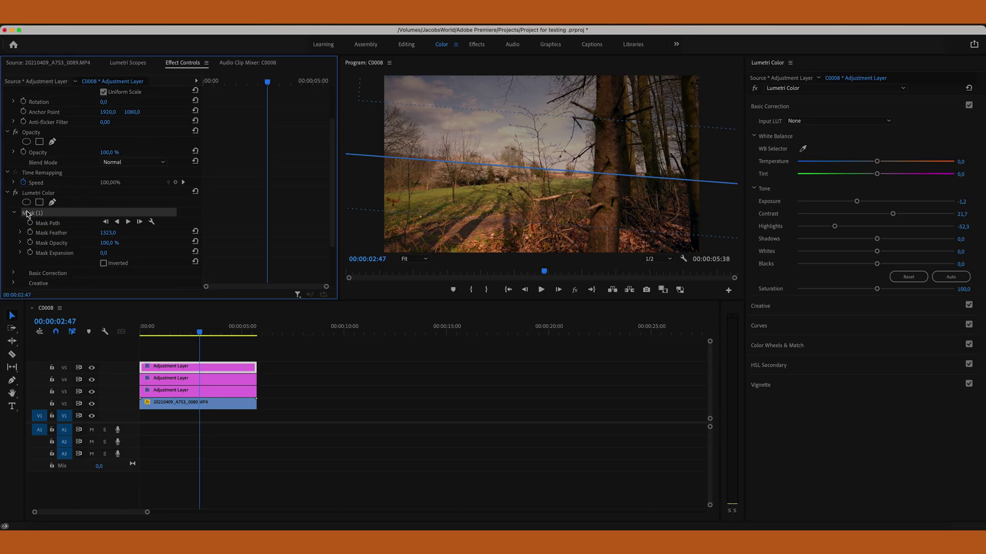
Step: Delete the rectangular sky mask, reset Tone to neutral, and add an ellipse mask
{"action": "key", "text": "Delete"}
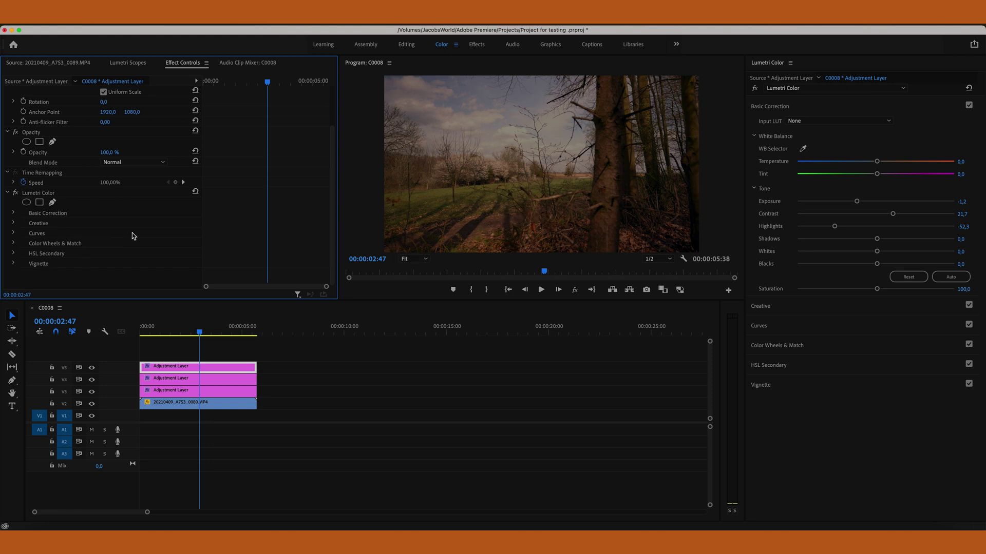
{"action": "left_click", "coordinate": [908, 277]}
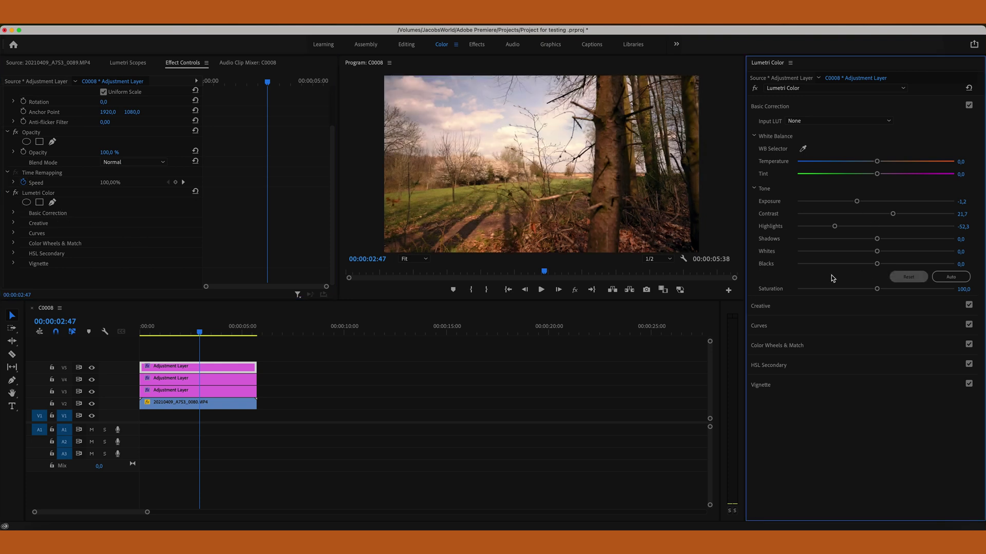
{"action": "left_click", "coordinate": [27, 202]}
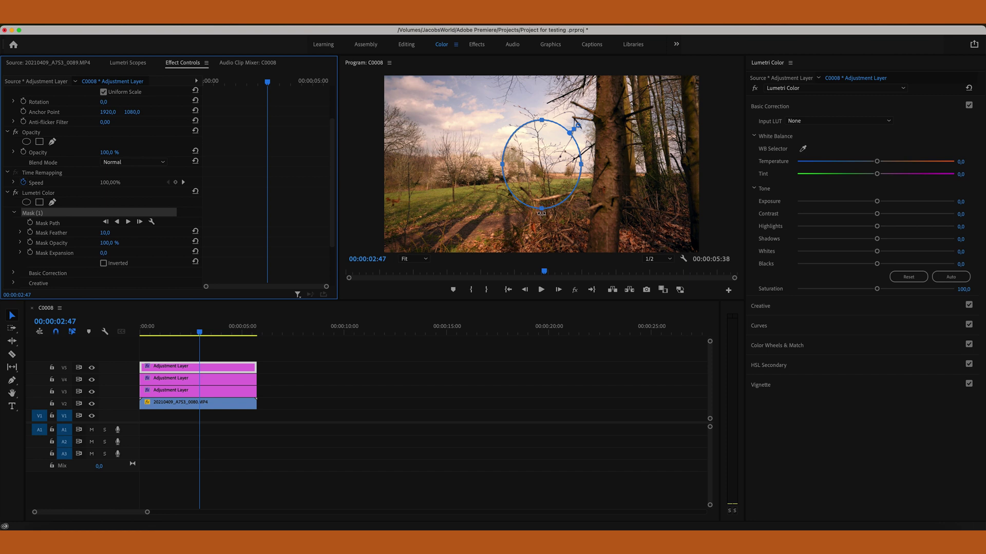
Step: Shape the ellipse into a tall, narrow oval around the tree trunk
{"action": "left_click_drag", "start_coordinate": [541, 214], "coordinate": [544, 257]}
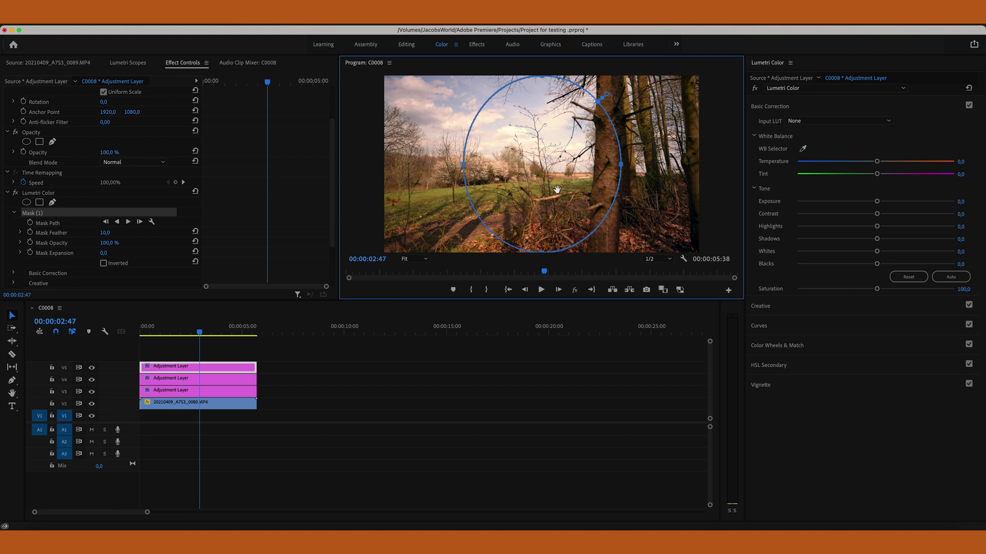
{"action": "left_click_drag", "start_coordinate": [550, 183], "coordinate": [622, 159]}
{"action": "left_click_drag", "start_coordinate": [613, 229], "coordinate": [612, 287]}
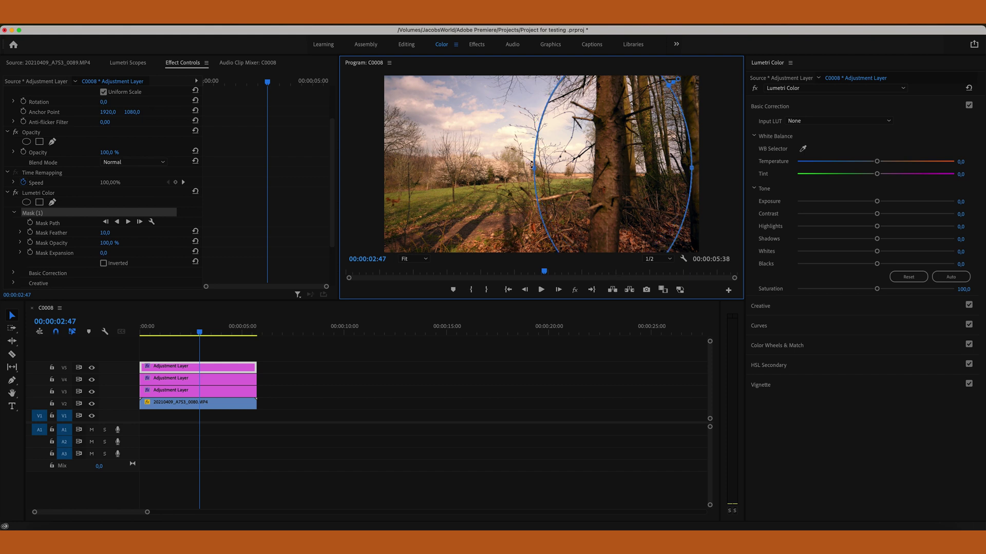
{"action": "left_click_drag", "start_coordinate": [540, 168], "coordinate": [570, 171]}
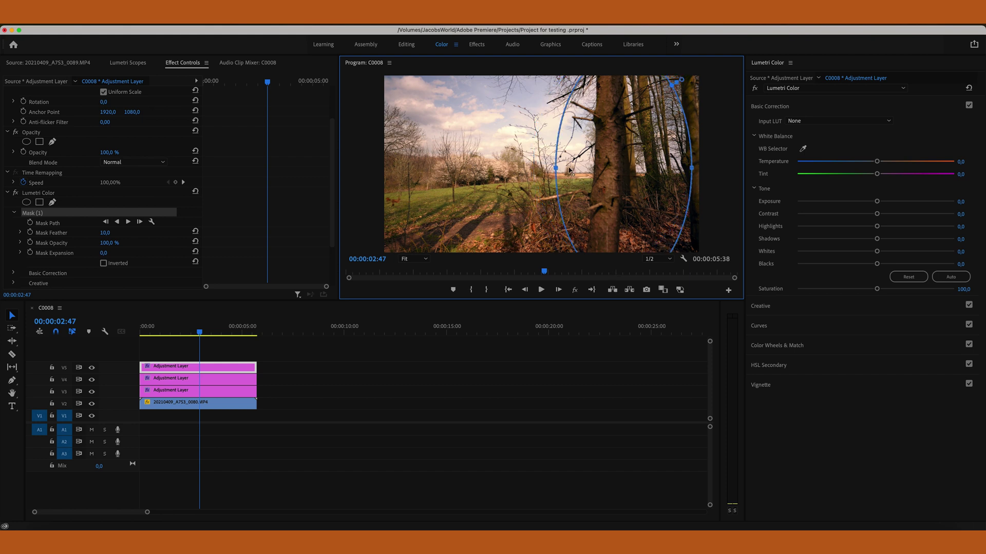
{"action": "left_click_drag", "start_coordinate": [693, 169], "coordinate": [616, 163]}
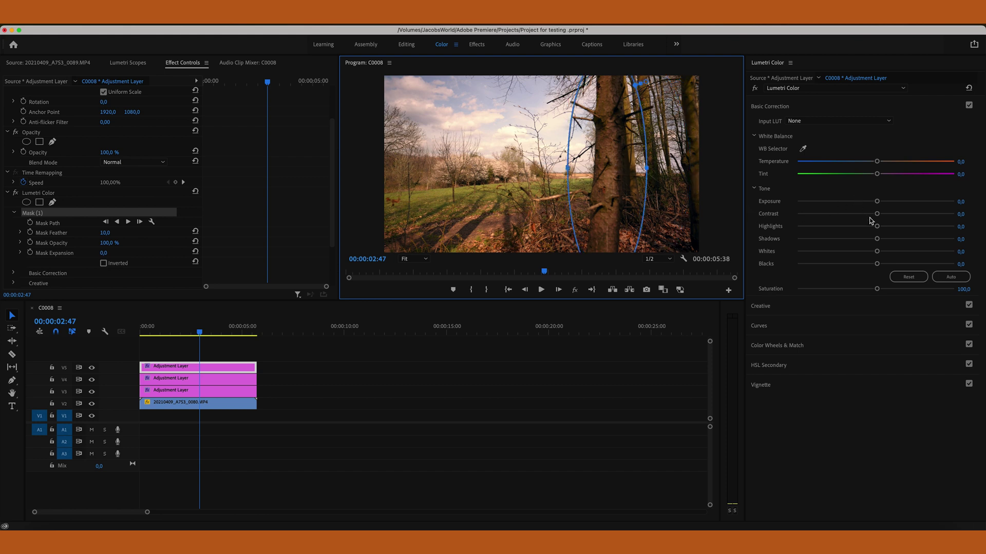
Step: Set the tree mask's Mask Feather to 424 and raise Exposure to 0.7
{"action": "left_click", "coordinate": [104, 237]}
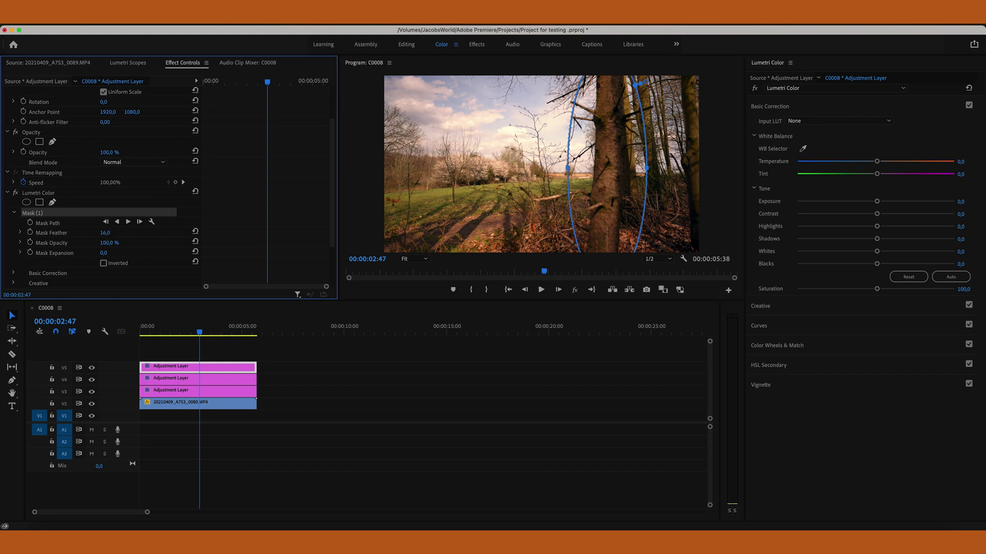
{"action": "left_click_drag", "start_coordinate": [104, 232], "coordinate": [154, 233]}
{"action": "left_click_drag", "start_coordinate": [877, 202], "coordinate": [886, 206]}
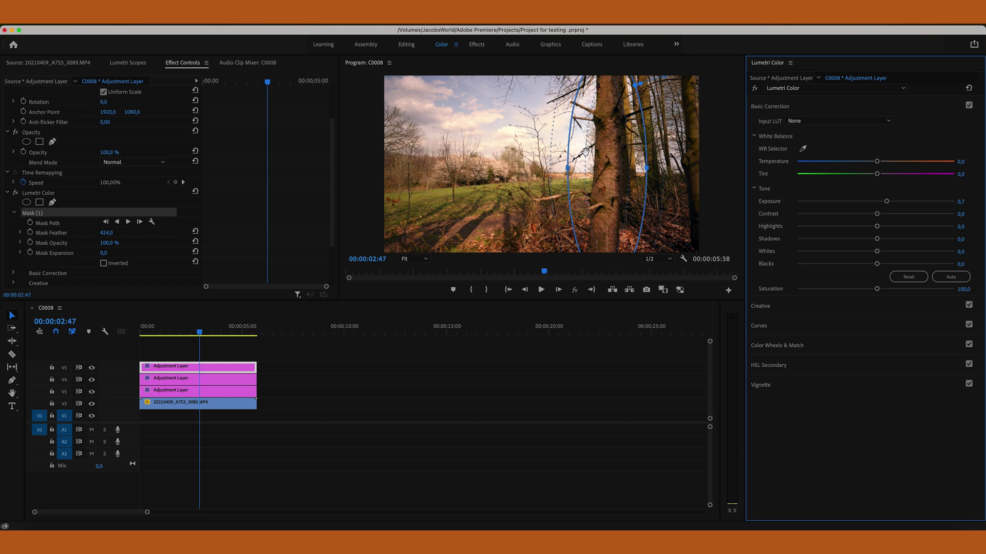